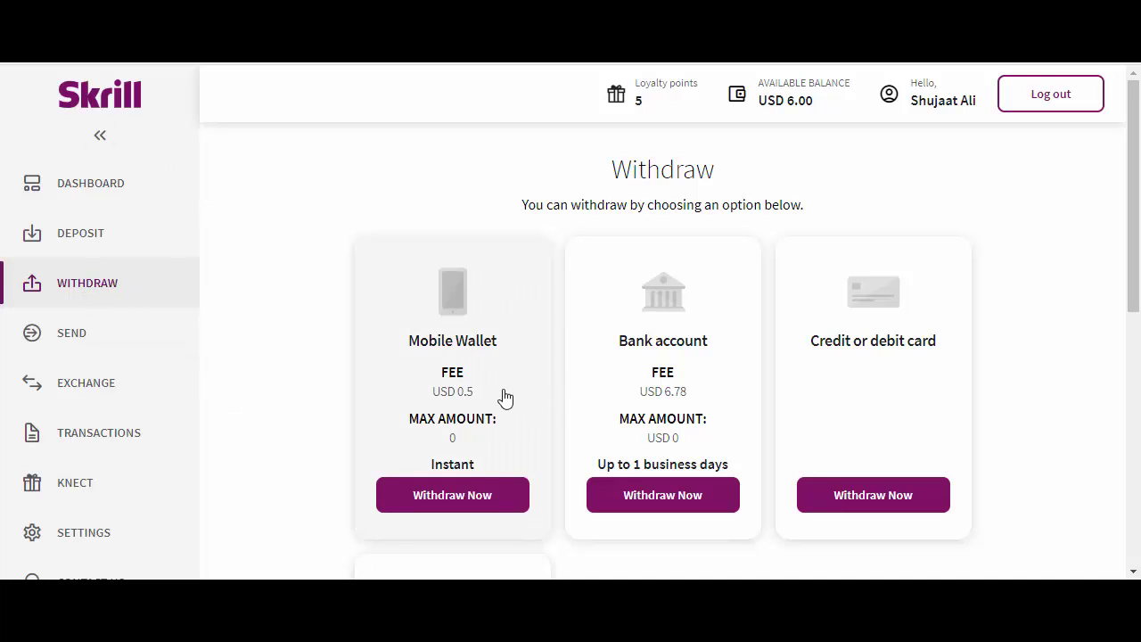
Check the credit or debit card withdrawal option and return to the list of withdrawal methods
scroll(787, 387, down, 3)
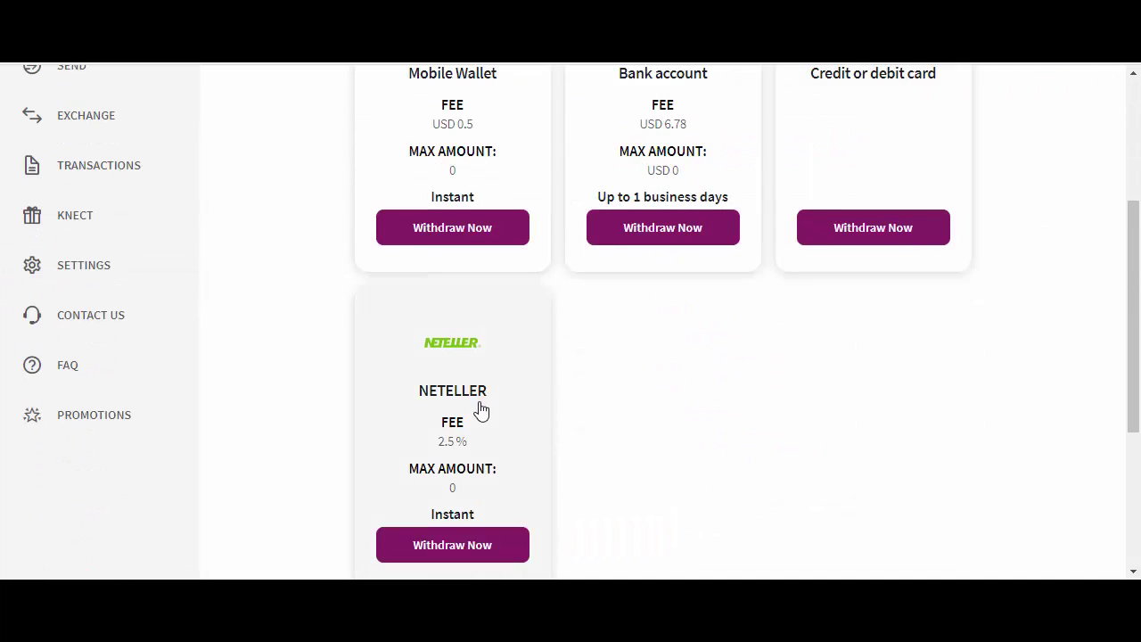
scroll(749, 437, up, 2)
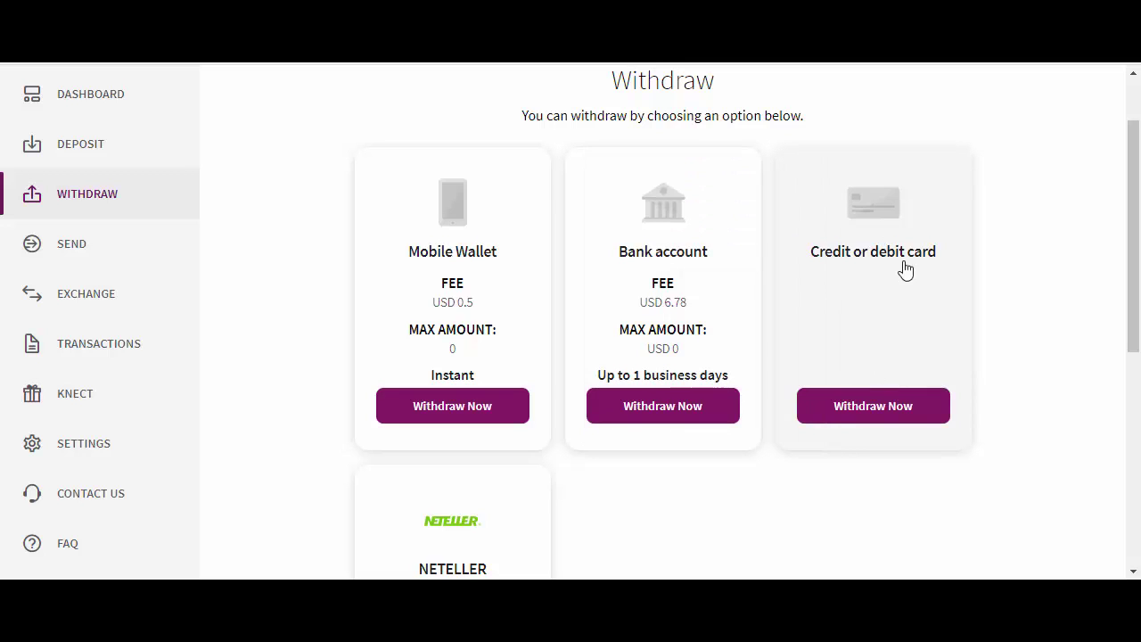
click(870, 315)
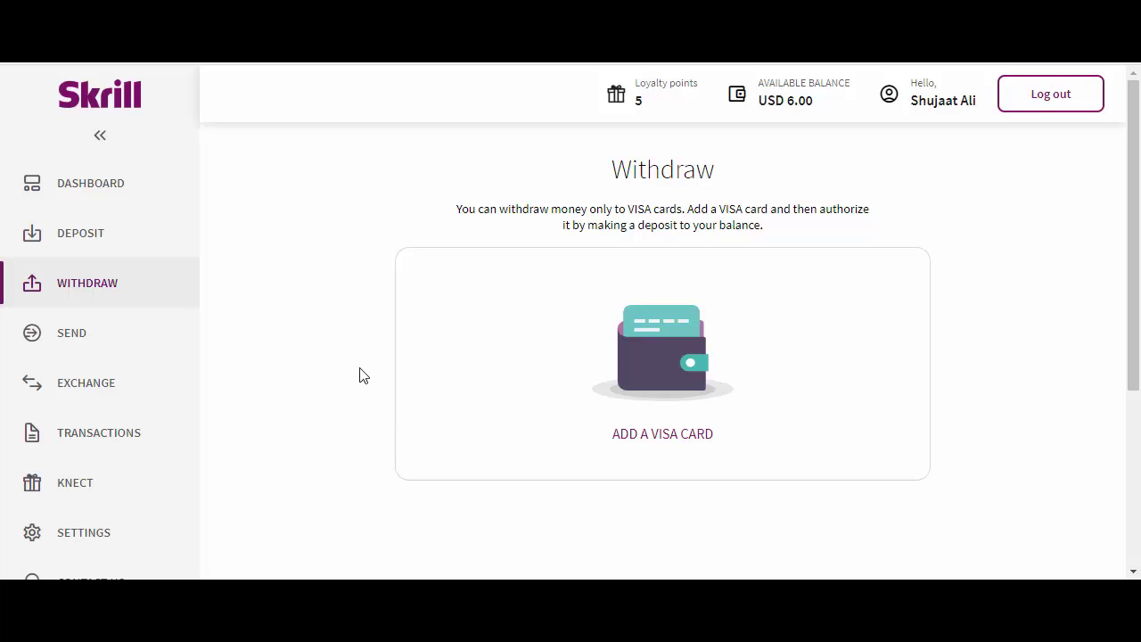
click(83, 290)
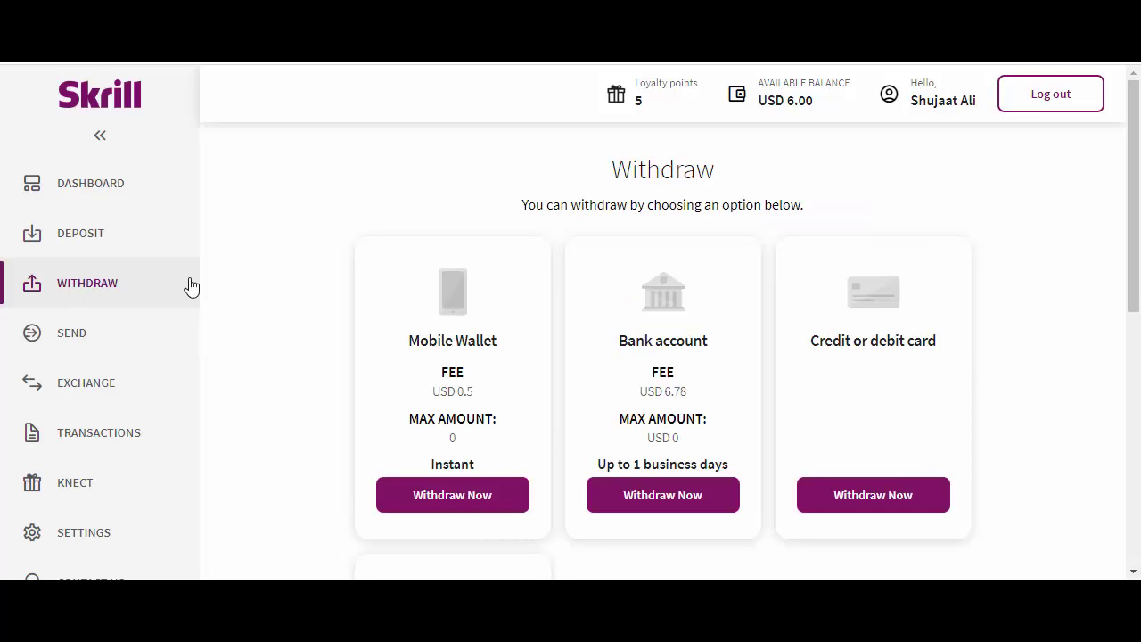
Choose Mobile Wallet as the withdrawal method and continue with the saved JazzCash Pakistan wallet
scroll(502, 348, down, 1)
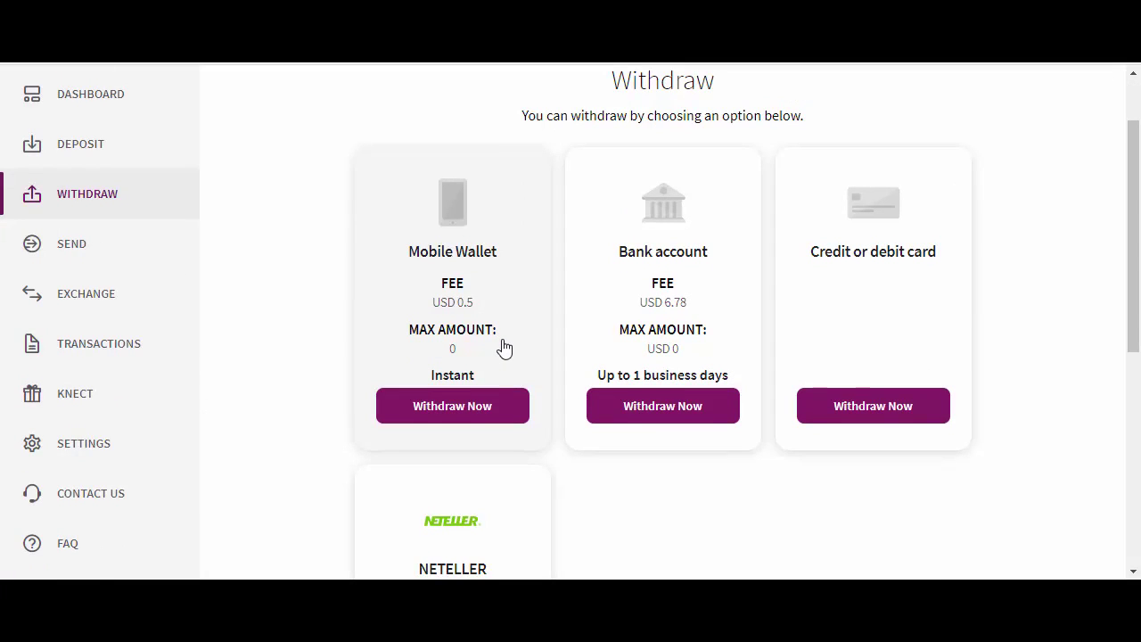
scroll(505, 349, down, 1)
scroll(502, 348, up, 1)
scroll(496, 365, down, 1)
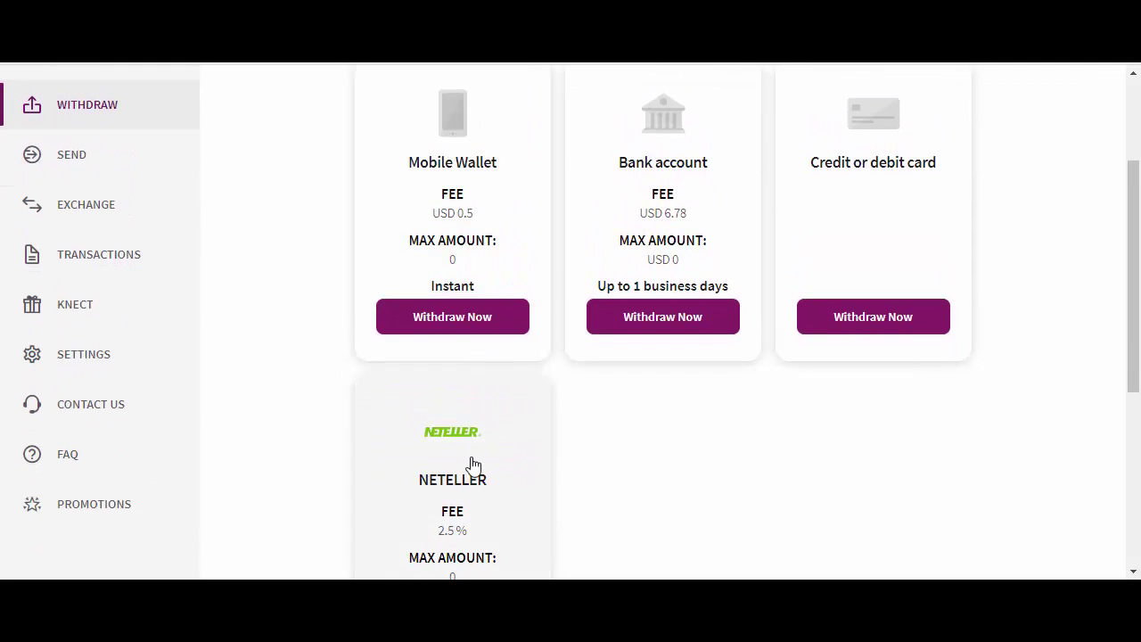
scroll(474, 465, down, 1)
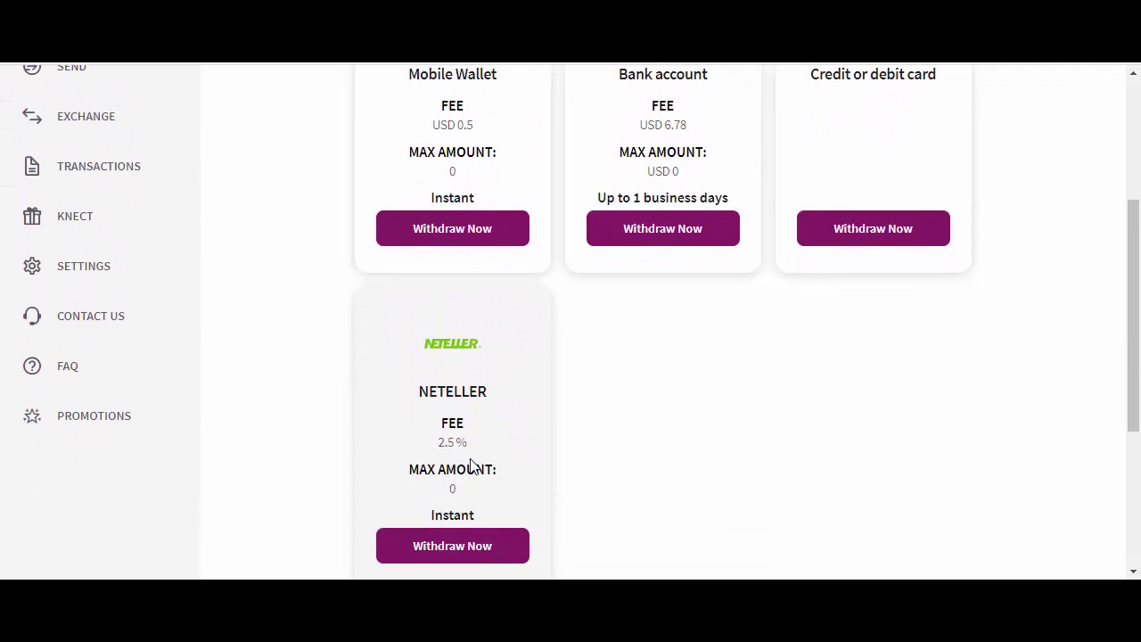
scroll(470, 465, up, 2)
scroll(551, 485, up, 1)
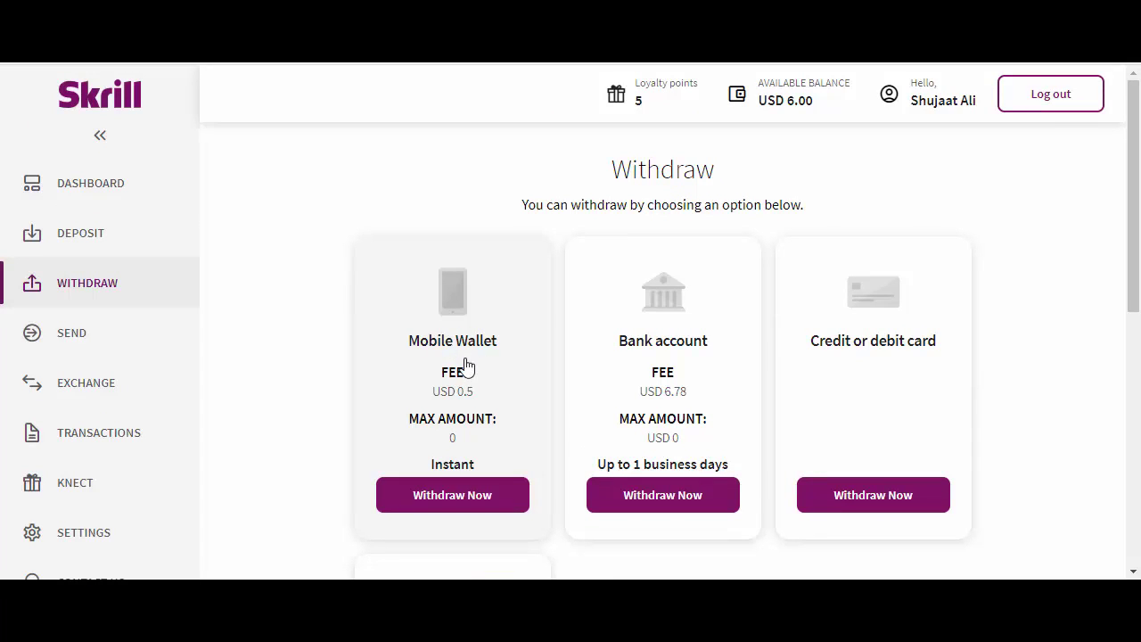
click(493, 364)
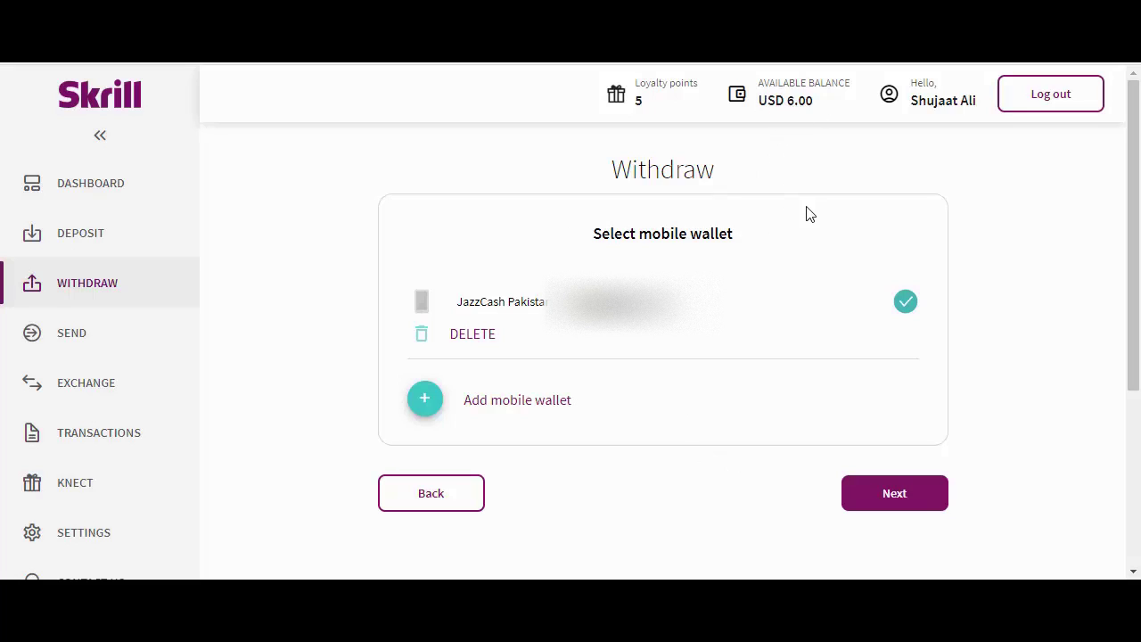
click(891, 503)
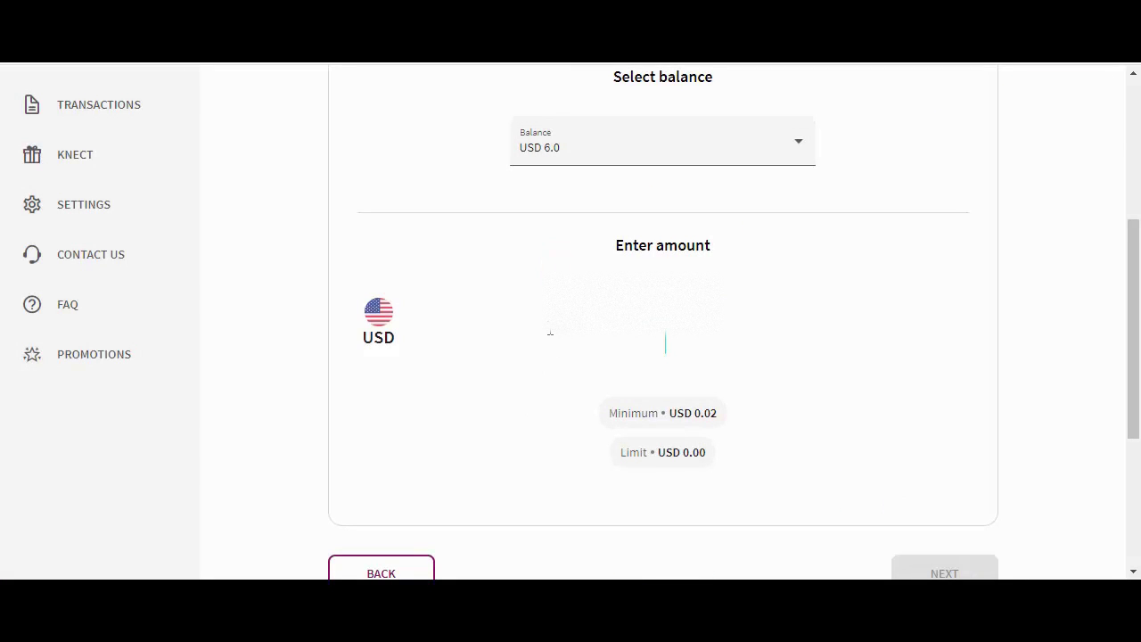
scroll(550, 328, up, 3)
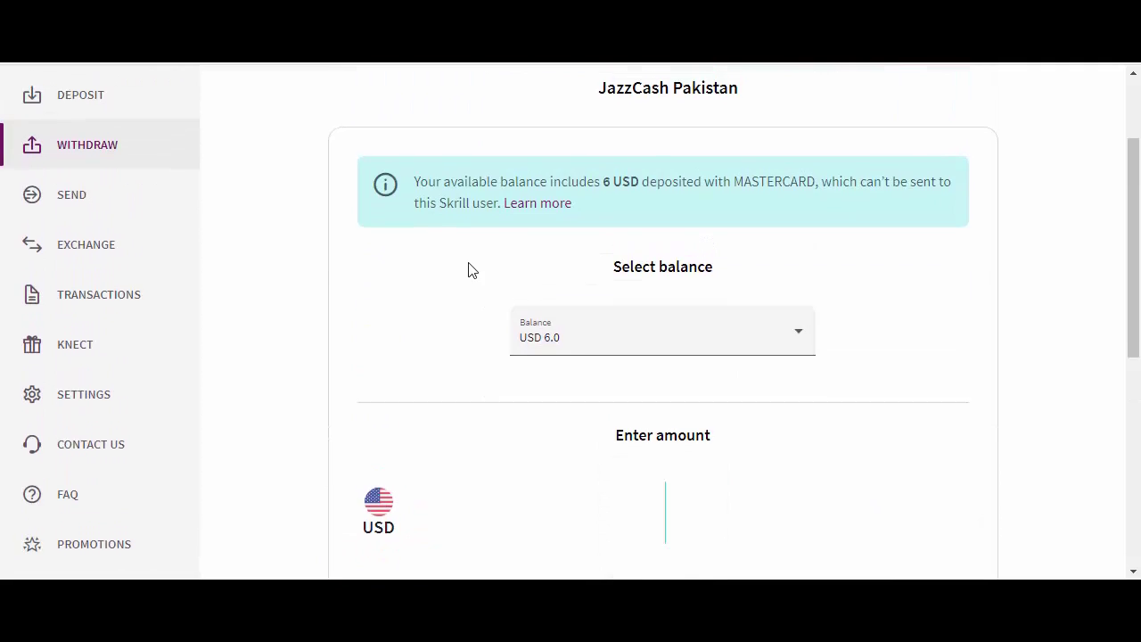
scroll(473, 270, up, 2)
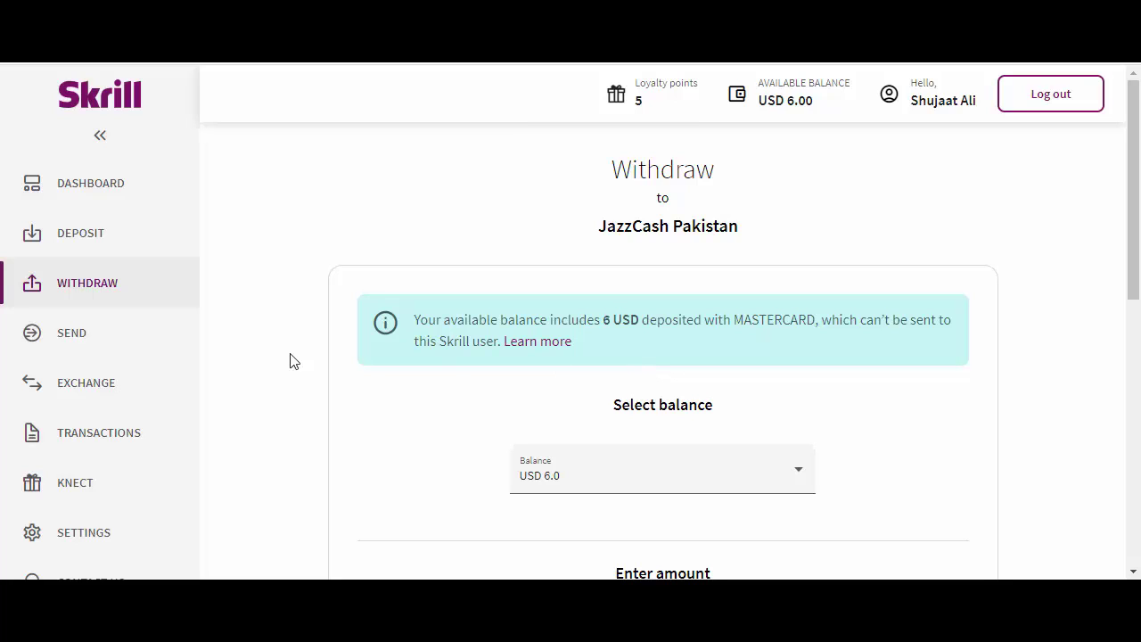
Try to set the JazzCash Pakistan withdrawal amount to 6 USD
scroll(503, 405, down, 3)
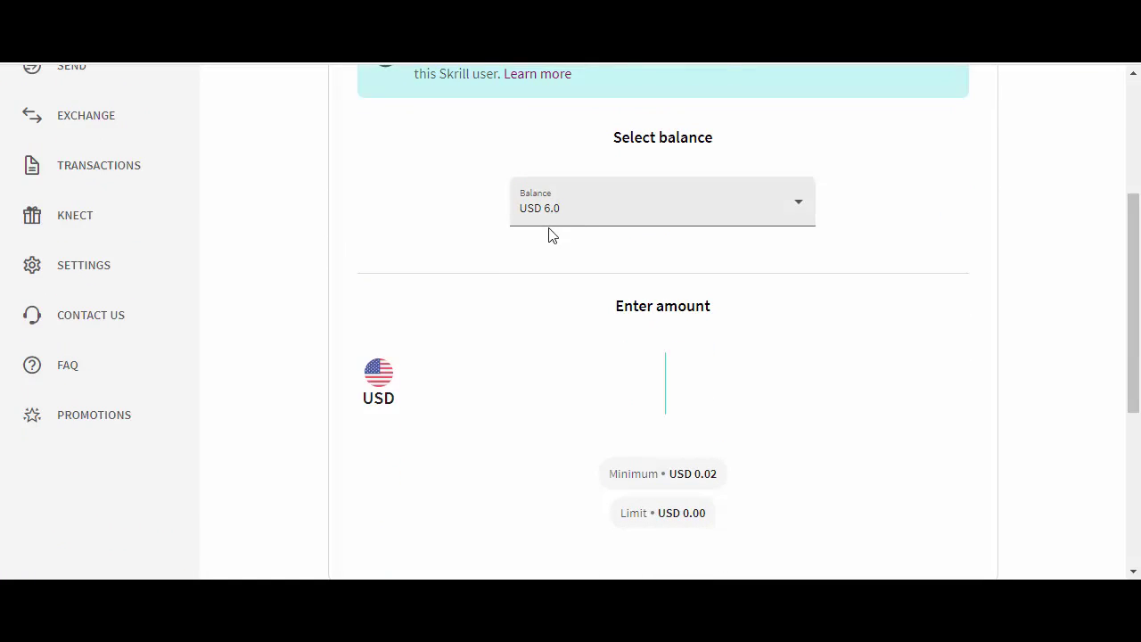
click(673, 523)
click(664, 390)
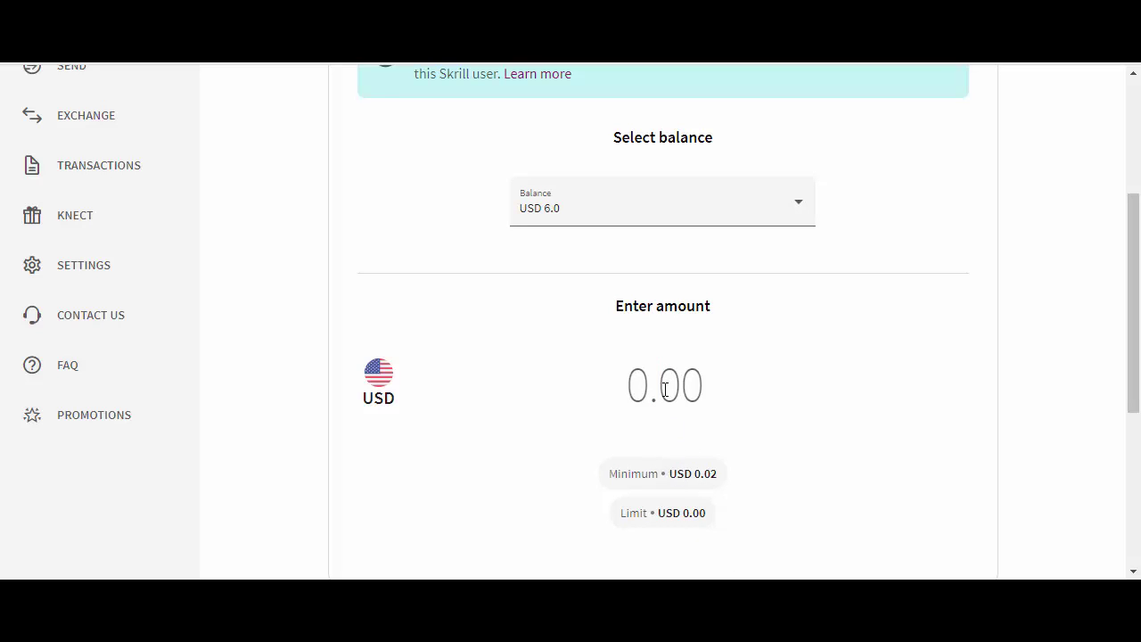
key(BackSpace)
key(BackSpace)
key(BackSpace)
key(BackSpace)
text(6)
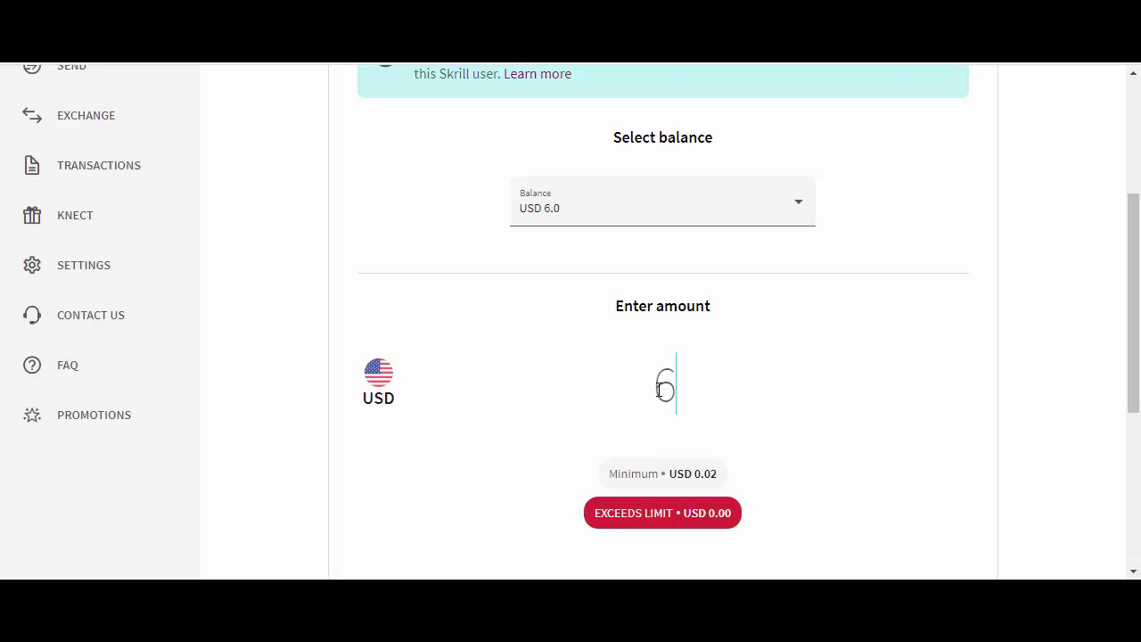
Try 5 USD as the withdrawal amount and replace it with the allowed limit
key(BackSpace)
text(5)
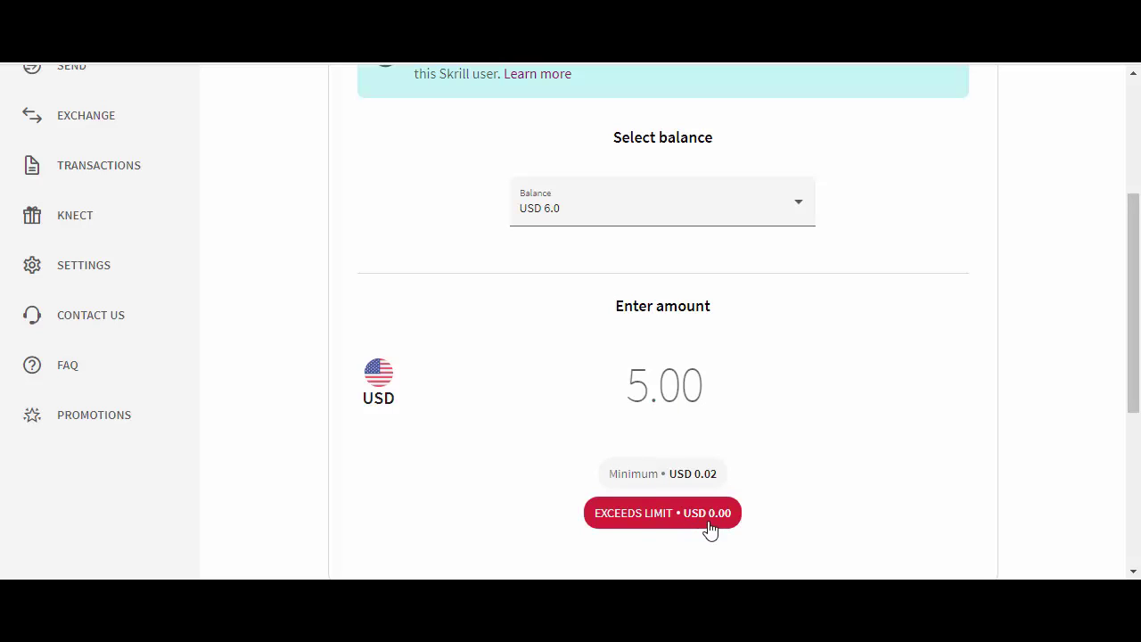
click(710, 522)
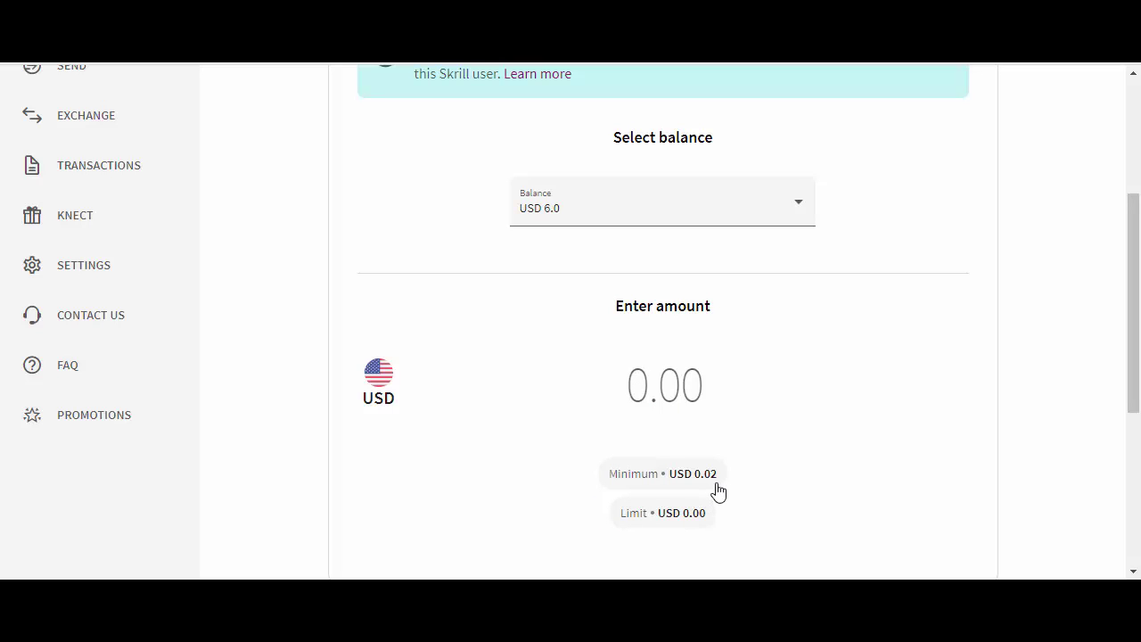
Review the JazzCash Pakistan withdrawal form, including the deposited-funds notice, selected balance, and minimum and limit amounts
scroll(715, 470, down, 3)
scroll(604, 288, up, 5)
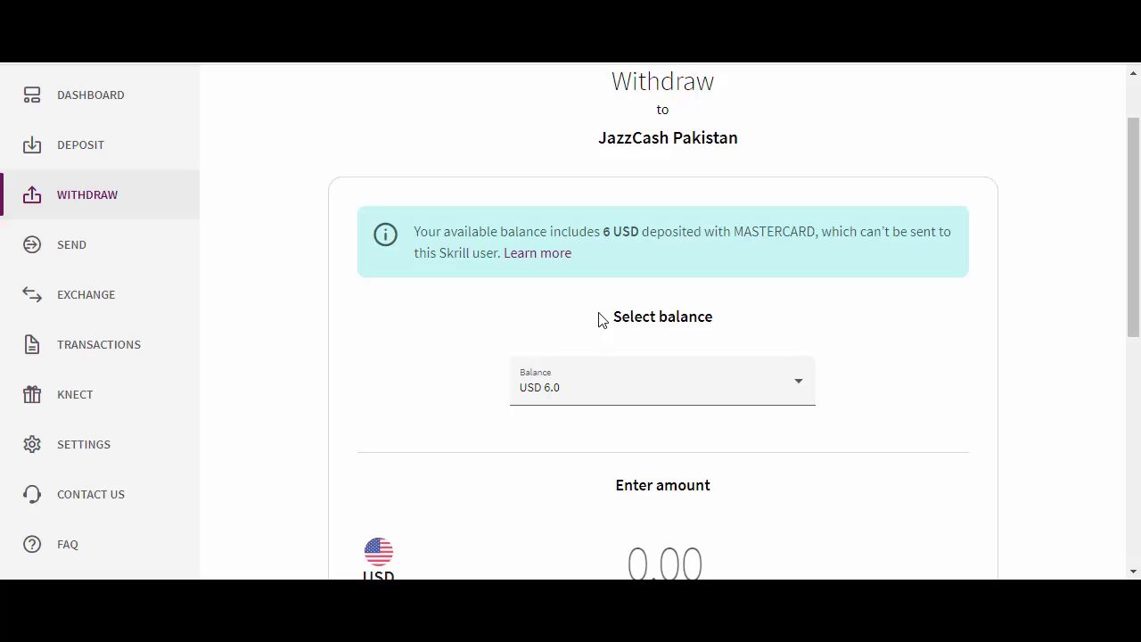
scroll(599, 319, down, 2)
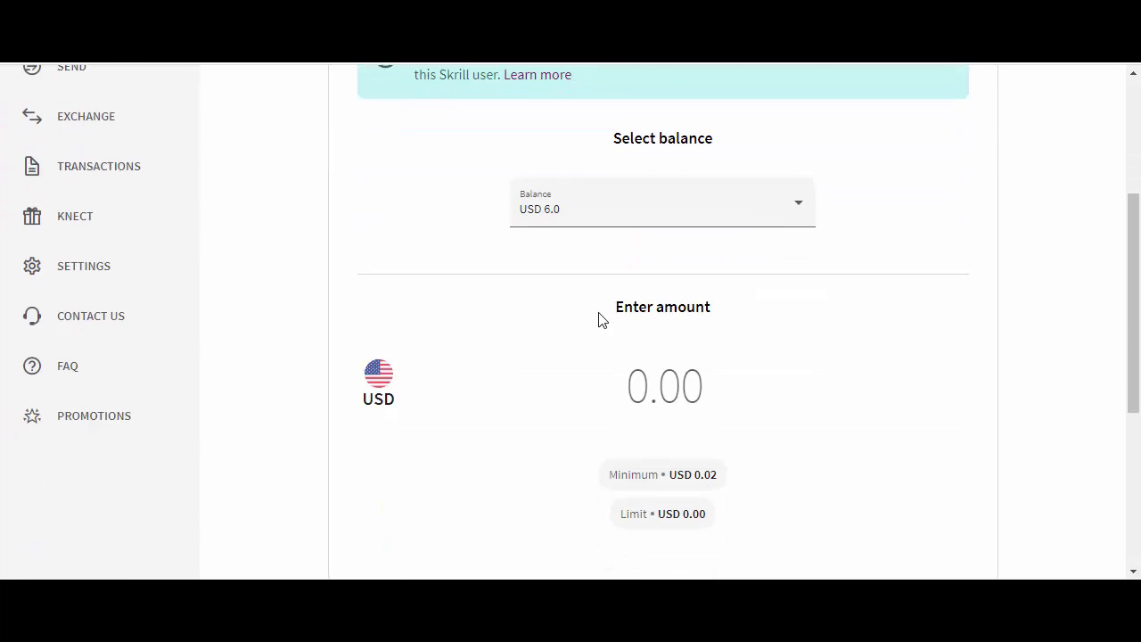
scroll(599, 358, down, 1)
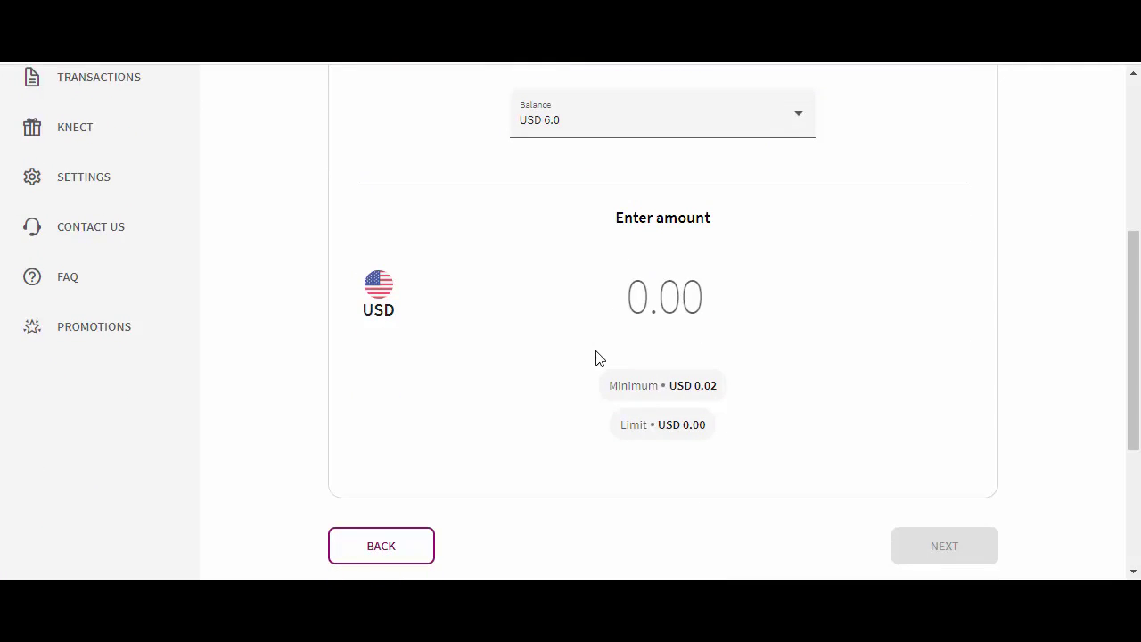
scroll(470, 357, up, 3)
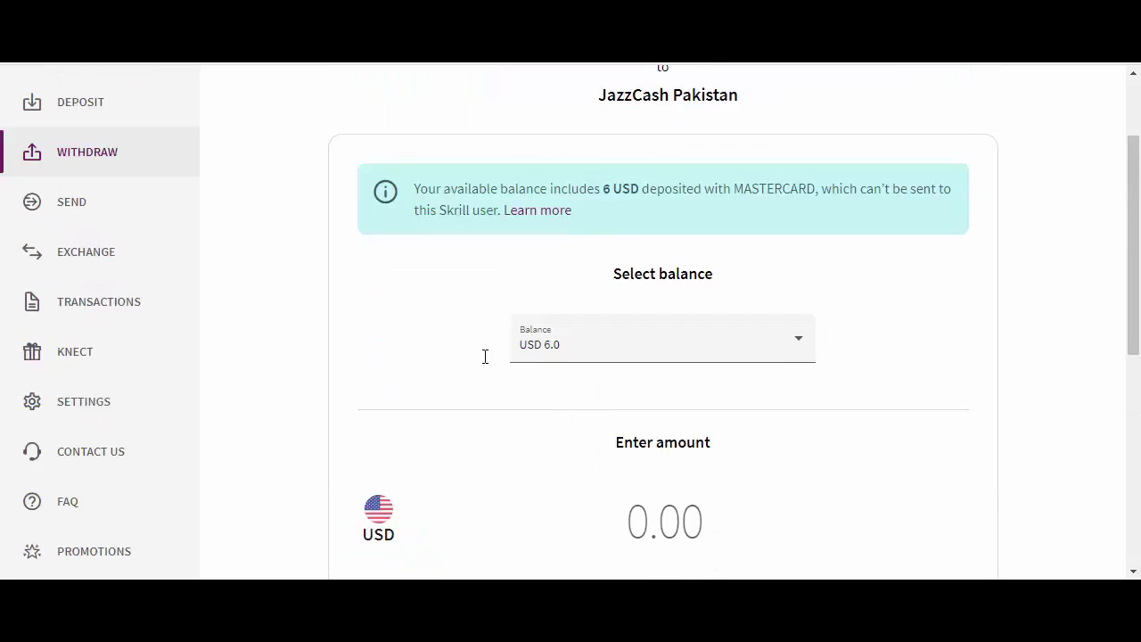
scroll(485, 357, up, 2)
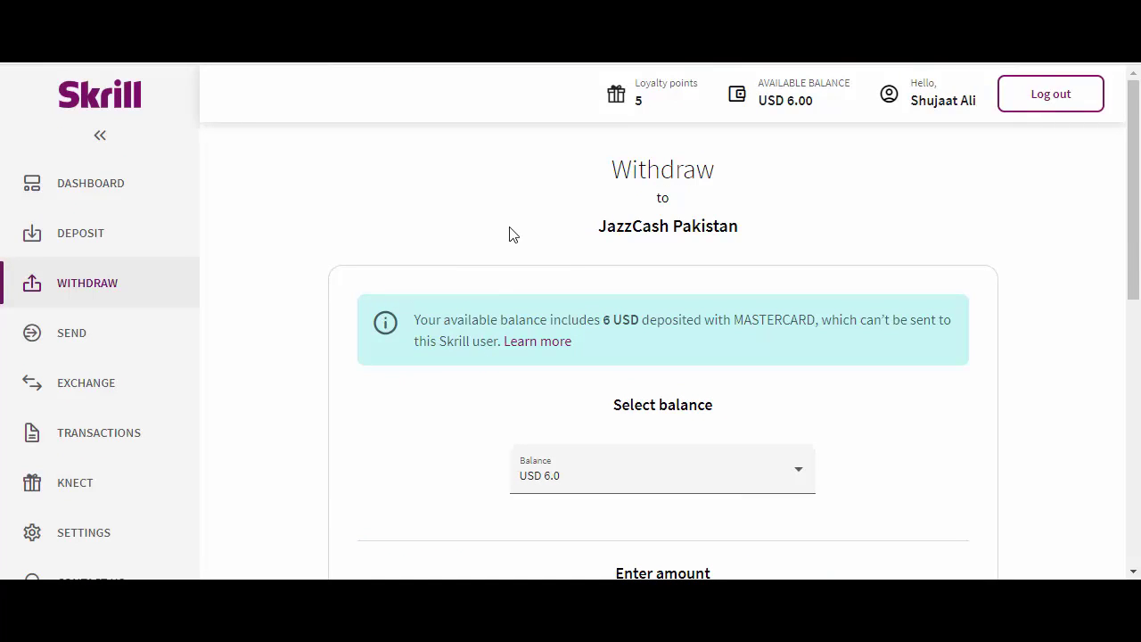